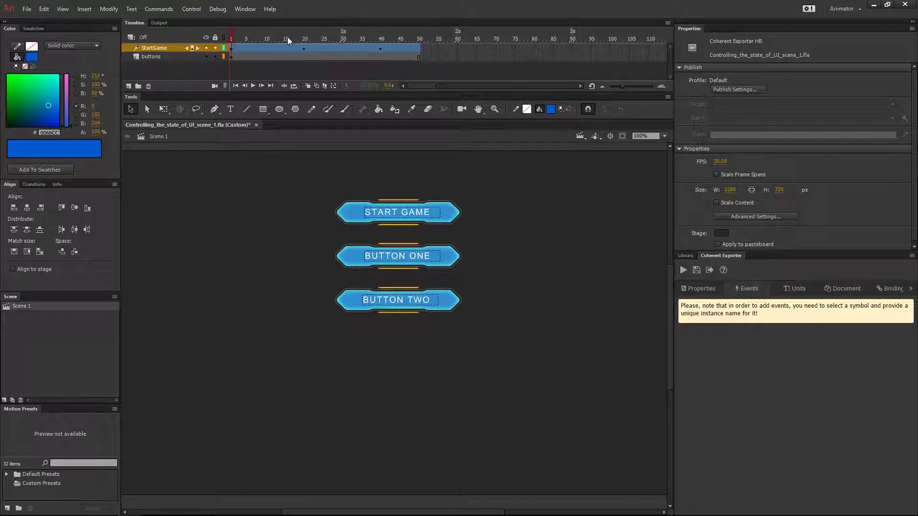
Scrub through the START GAME animation, then add a layer named 'labels' above StartGame
left_click_drag(285, 40, 238, 34)
left_click(128, 86)
double_click(154, 48)
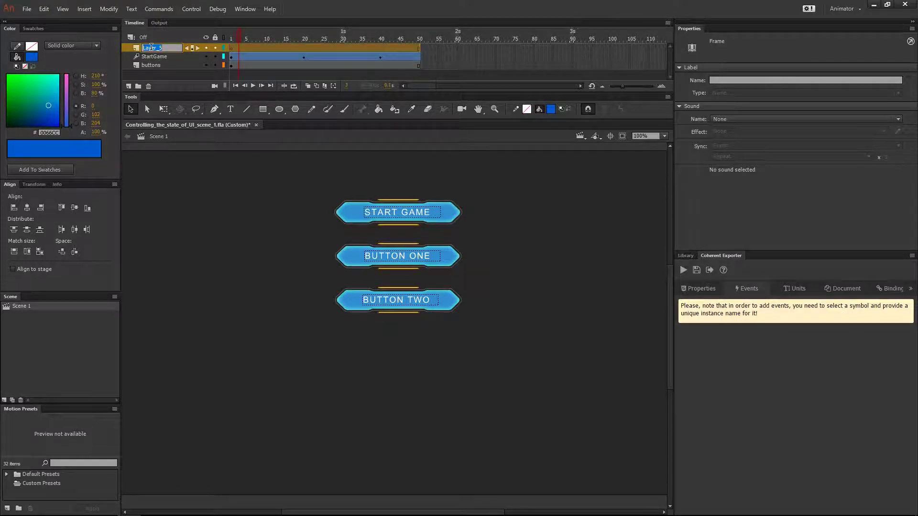
type("labels")
key("Return")
Insert F6 keyframes at frame 20 and frame 40 of the labels layer
left_click(305, 48)
key("F6")
left_click(379, 47)
key("F6")
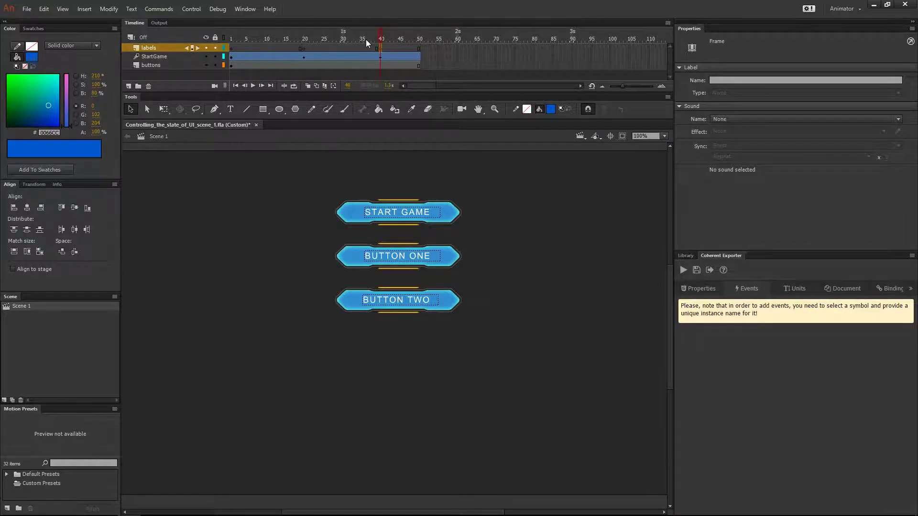
Enter 'state_1' as the Label Name for frame 1 on the labels layer
left_click(231, 47)
left_click(712, 80)
type("tate_")
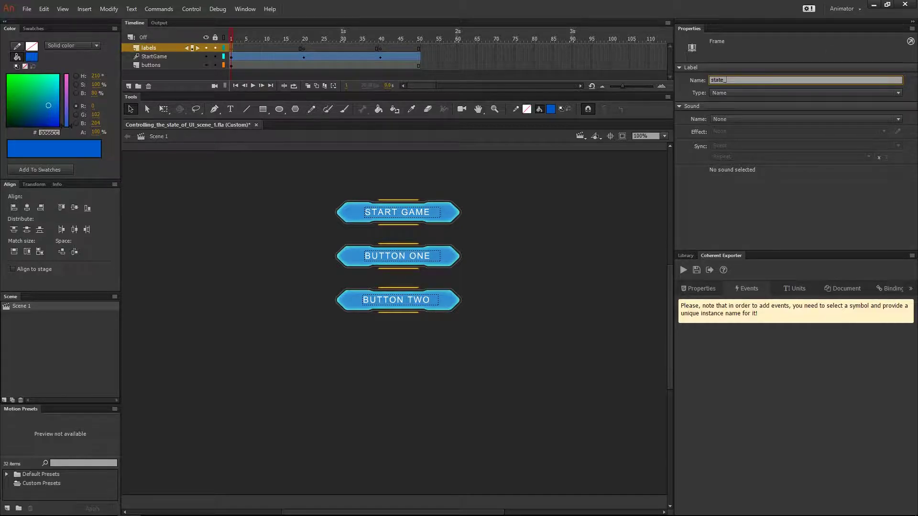
type("1")
key("Return")
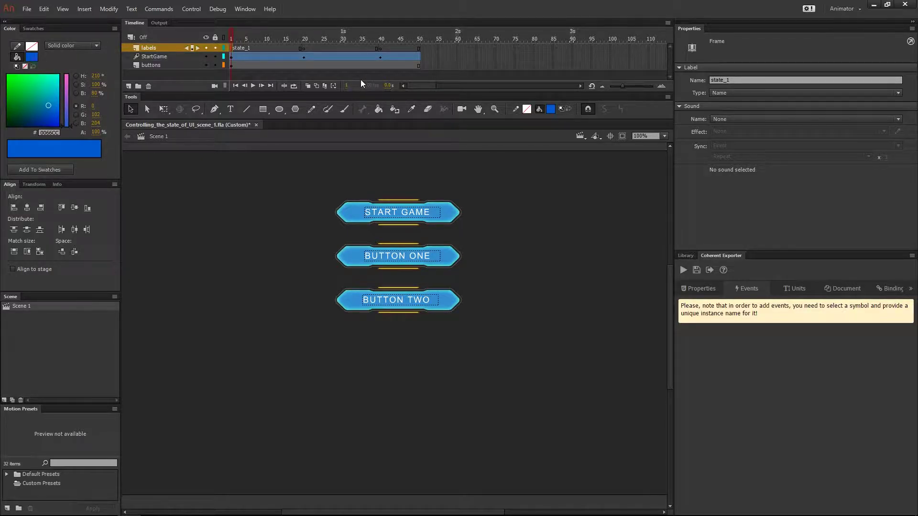
Enter Label Name 'state_2' on the frame 20 keyframe and 'state_3' on frame 40
left_click(304, 48)
left_click(766, 80)
type("state_2")
key("Return")
left_click(382, 41)
left_click(724, 80)
type("state_3")
key("Return")
mouse_move(380, 34)
left_mouse_down()
mouse_move(354, 41)
mouse_move(384, 43)
left_mouse_up()
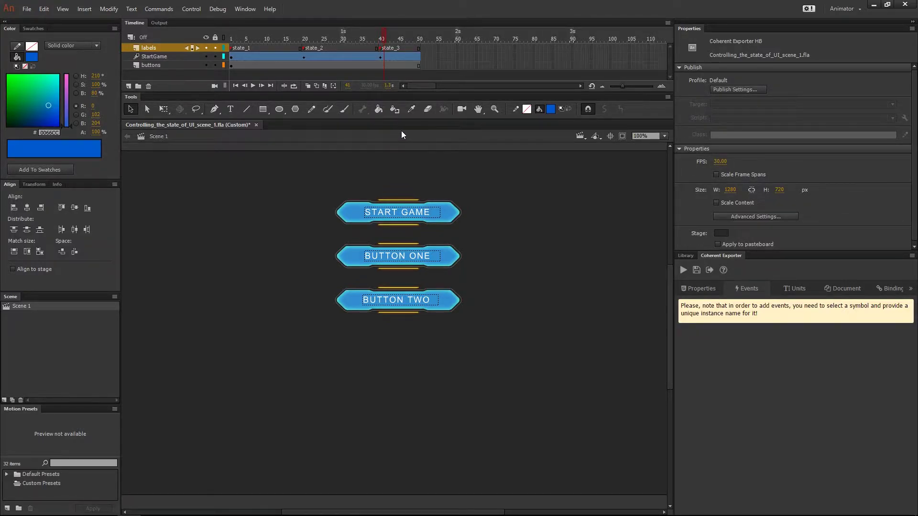